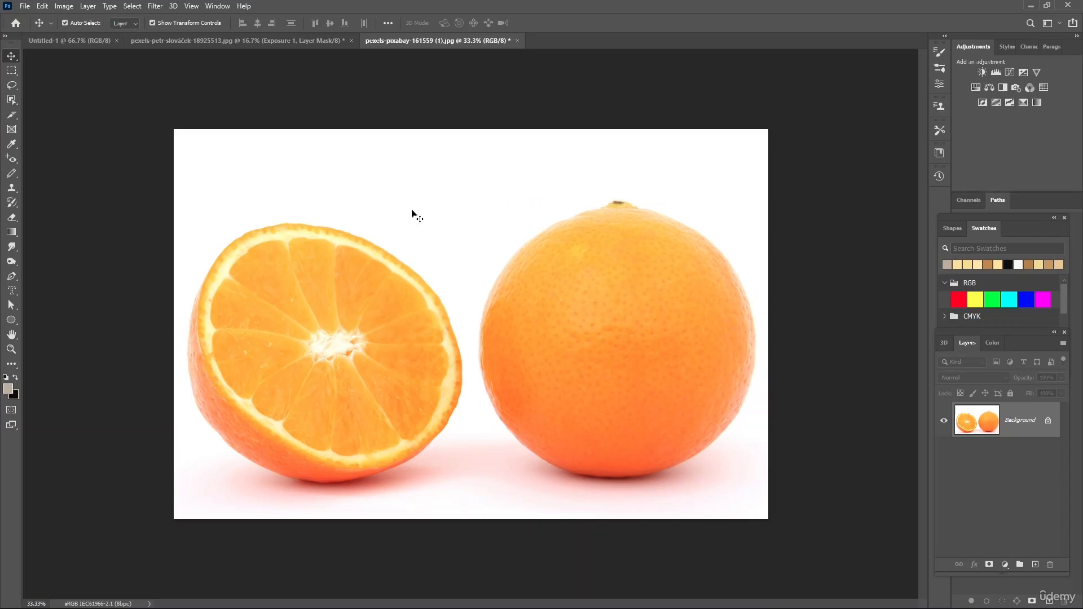
click(25, 5)
click(35, 28)
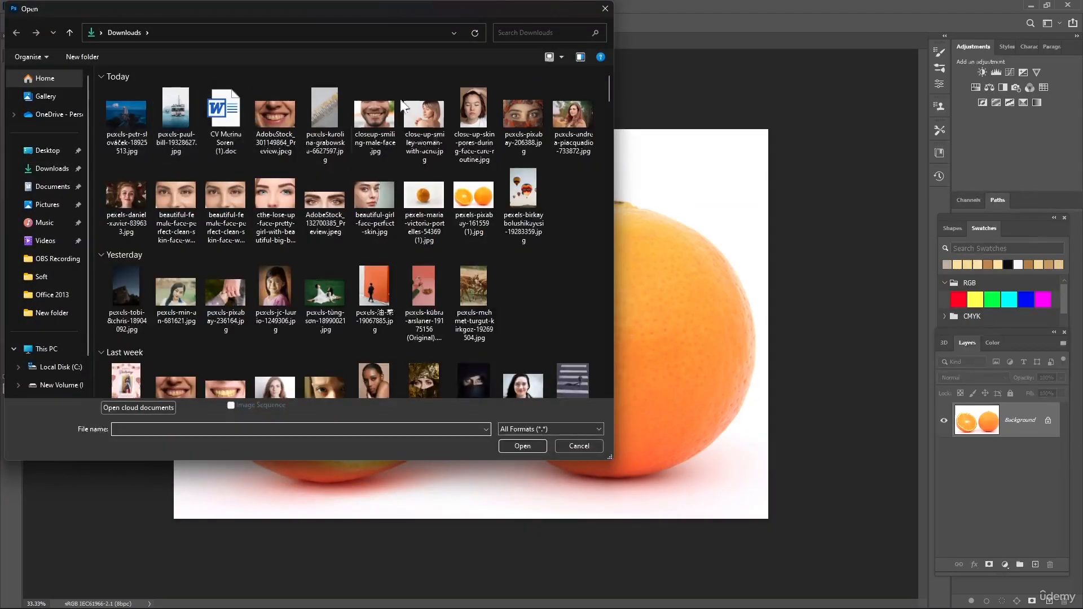
click(604, 9)
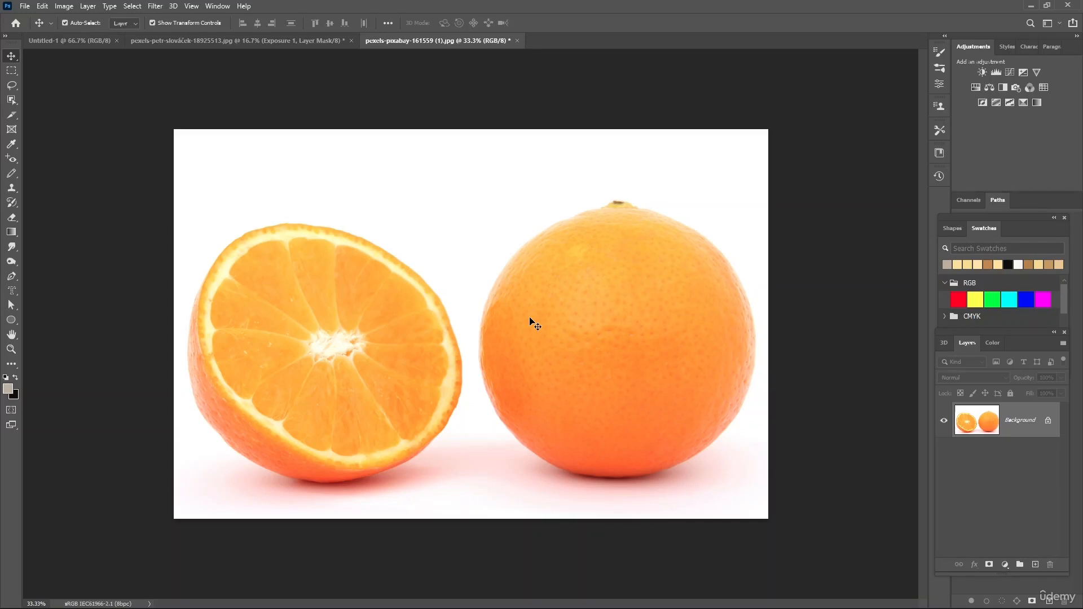
- Open the Curves adjustment, move its dialog beside the image, and add a midtone point on the RGB curve raised to brighten
click(64, 6)
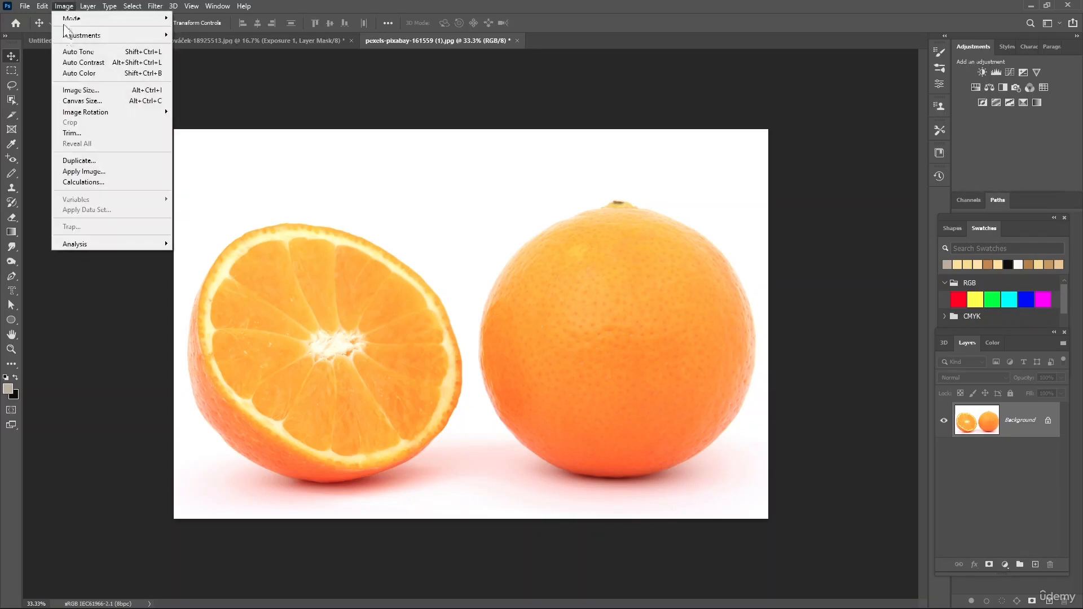
mouse_move(70, 37)
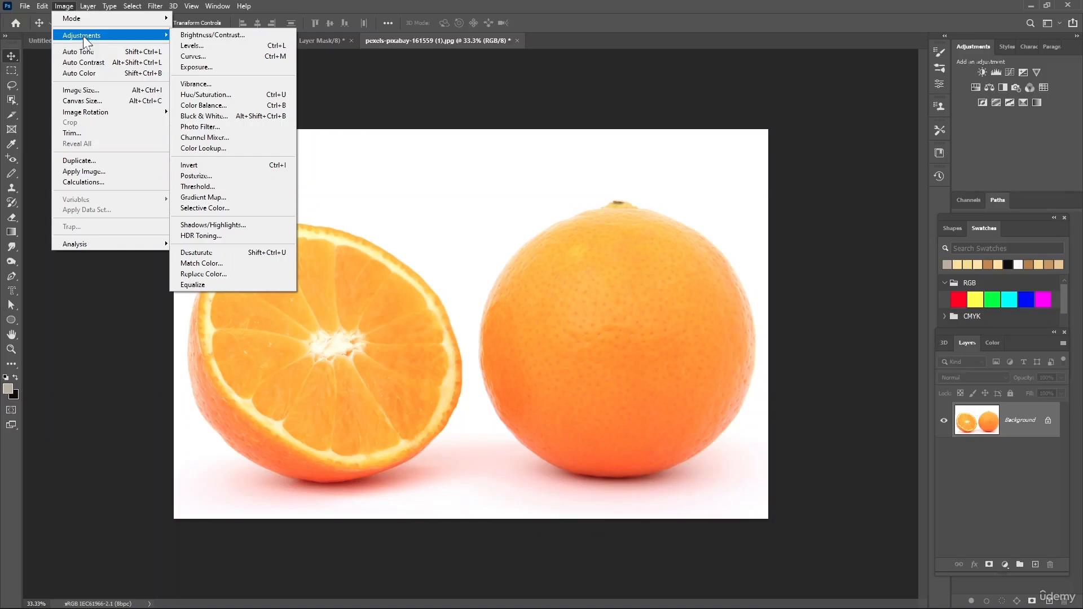
click(205, 56)
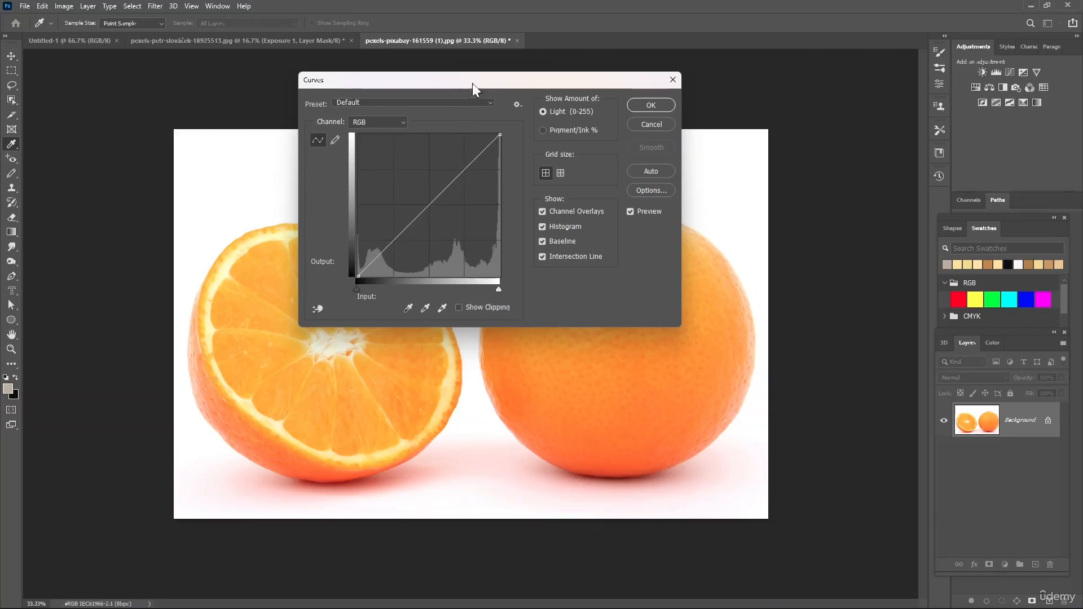
drag(472, 83, 696, 76)
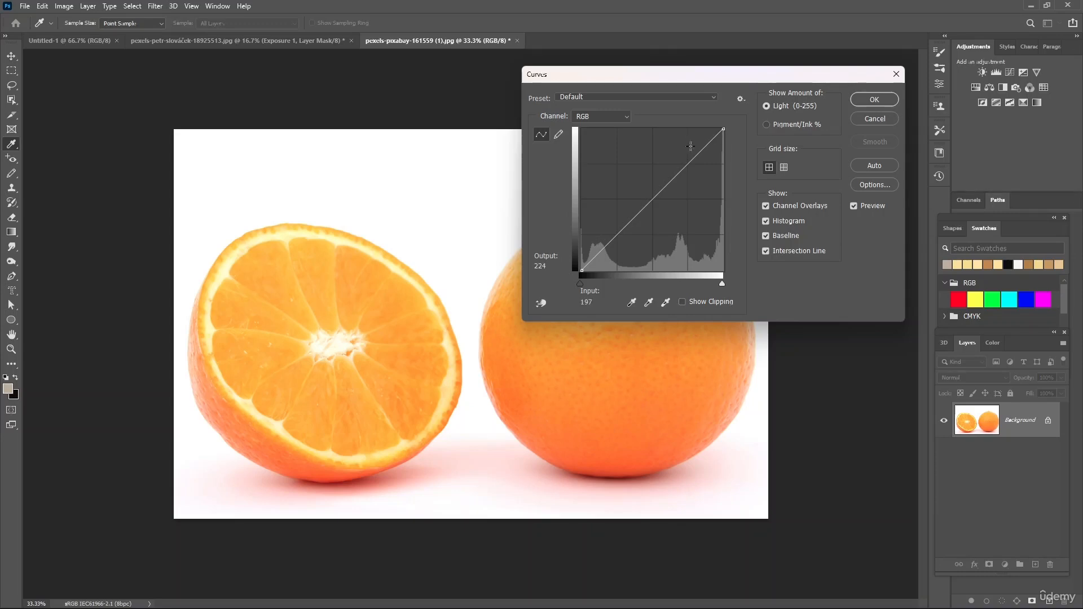
click(636, 210)
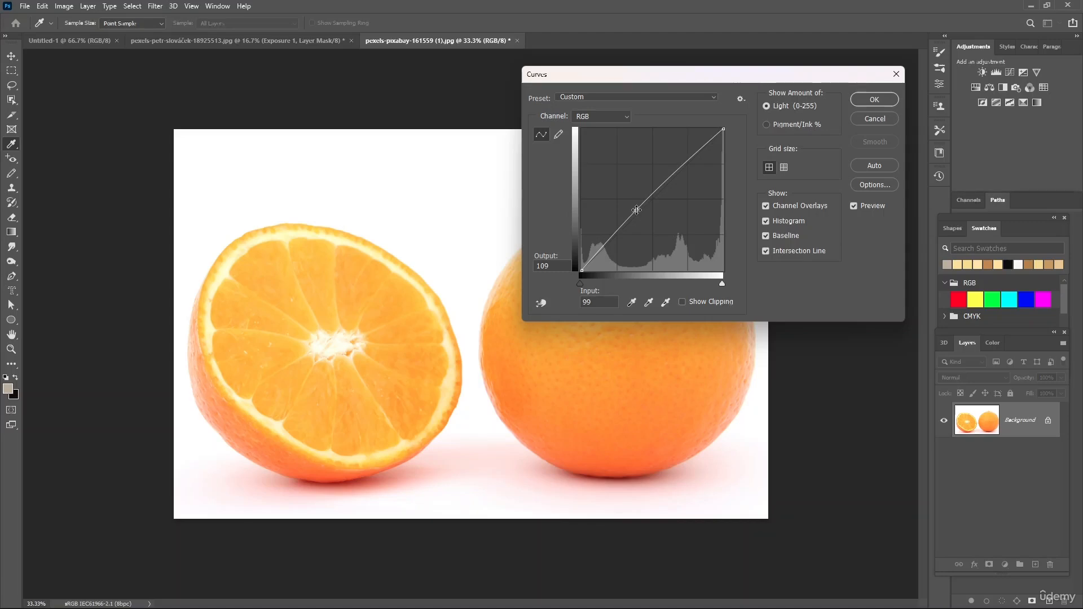
key(Up)
key(Up)
key(Up)
key(Up)
key(Up)
key(Up)
key(Up)
key(Up)
key(Up)
key(Up)
key(Up)
key(Up)
key(Up)
key(Up)
key(Up)
key(Up)
key(Up)
key(Up)
key(Up)
key(Up)
key(Up)
key(Up)
key(Up)
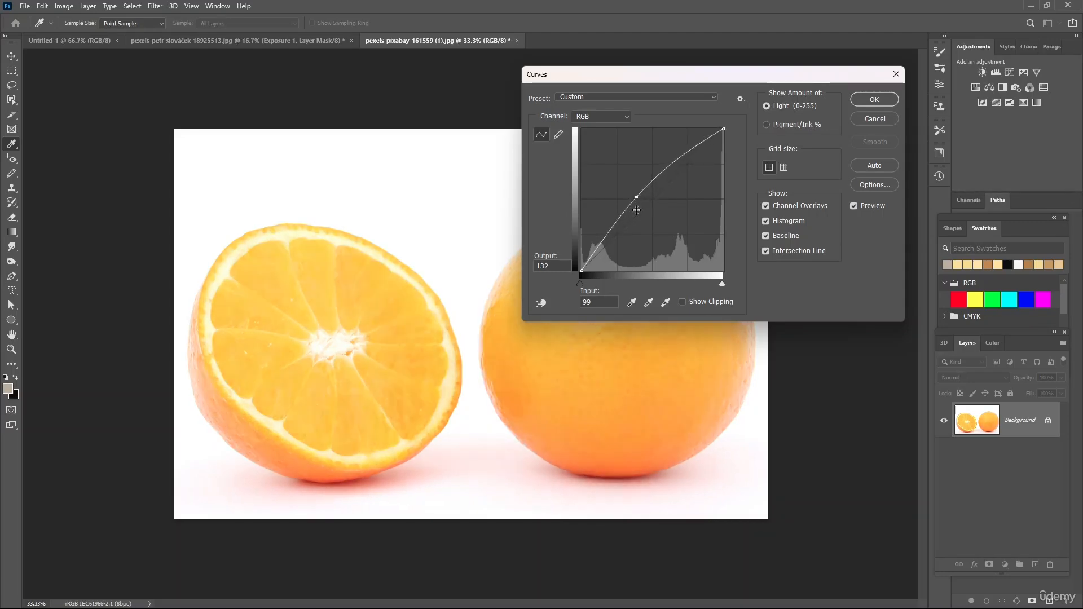
- Lower the midtone point back to roughly the diagonal line
key(Down)
key(Down)
key(Down)
key(Down)
key(Down)
key(Down)
key(Down)
key(Down)
key(Down)
key(Down)
key(Down)
key(Down)
key(Down)
key(Down)
key(Down)
key(Down)
key(Down)
key(Down)
key(Down)
key(Down)
- Add a shadow point low on the RGB curve and nudge it slightly down
key(Down)
key(Down)
key(Down)
key(Down)
key(Down)
key(Down)
key(Down)
key(Down)
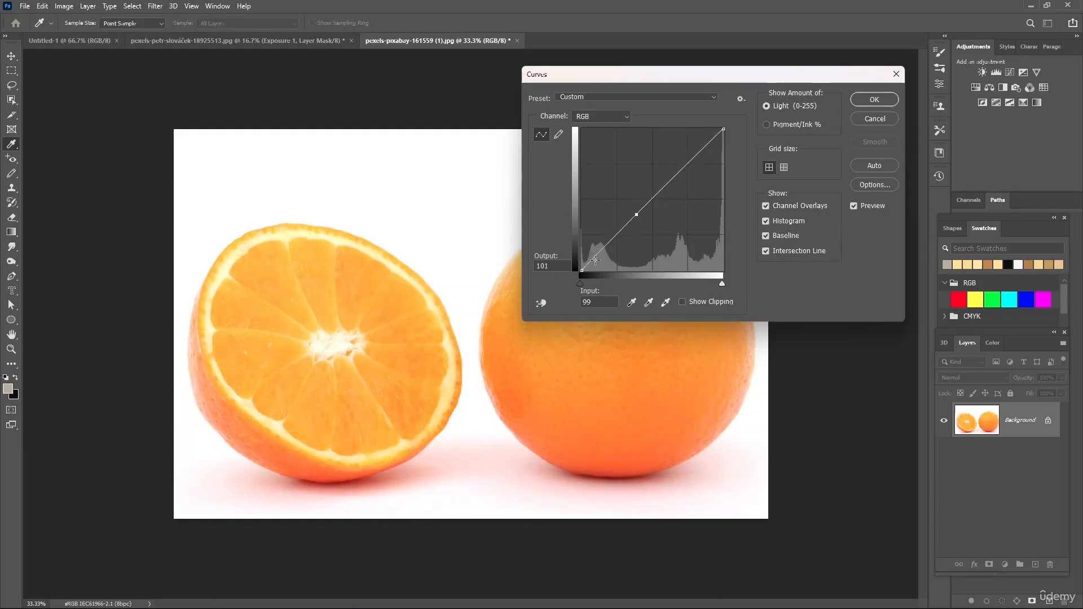
click(594, 260)
key(Down)
key(Down)
key(Down)
key(Down)
key(Down)
key(Down)
key(Down)
key(Down)
key(Down)
key(Down)
- Add a highlight point on the RGB curve and nudge it to shape an S-curve for more contrast
click(694, 153)
key(Up)
key(Up)
key(Up)
key(Up)
key(Up)
key(Up)
key(Up)
key(Up)
key(Up)
key(Up)
key(Up)
key(Up)
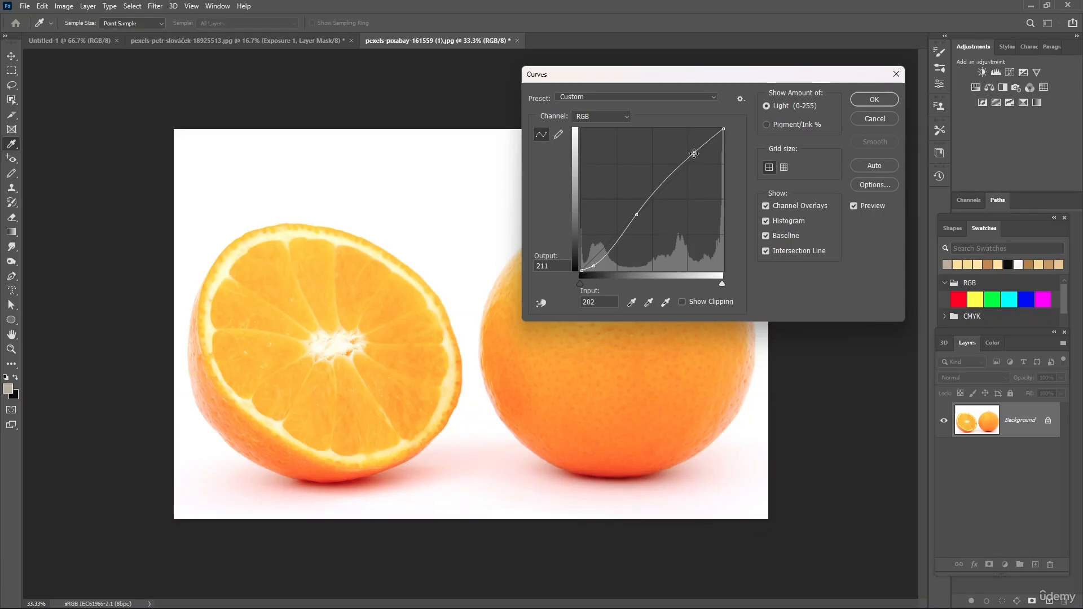
key(Down)
key(Down)
key(Down)
key(Down)
key(Down)
key(Down)
key(Down)
key(Down)
key(Down)
key(Down)
key(Down)
key(Down)
key(Down)
key(Down)
key(Down)
key(Down)
key(Down)
key(Down)
key(Down)
key(Down)
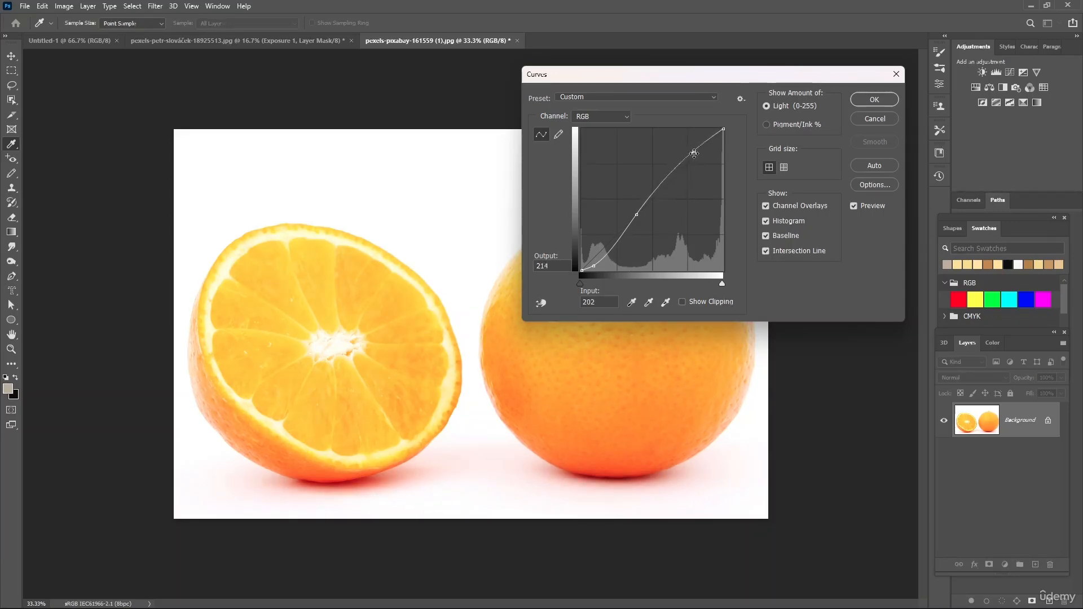
key(Right)
key(Right)
key(Right)
key(Right)
key(Right)
key(Right)
key(Right)
key(Right)
key(Right)
key(Right)
key(Right)
key(Right)
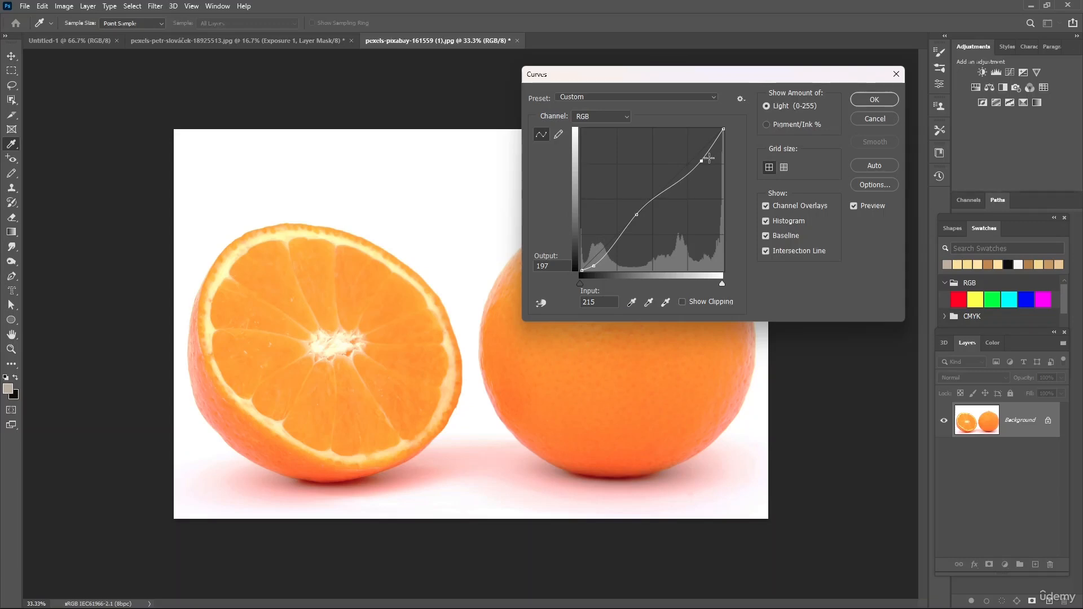
- Switch to the Red channel curve and then the Blue channel curve to compare them
click(623, 114)
click(599, 135)
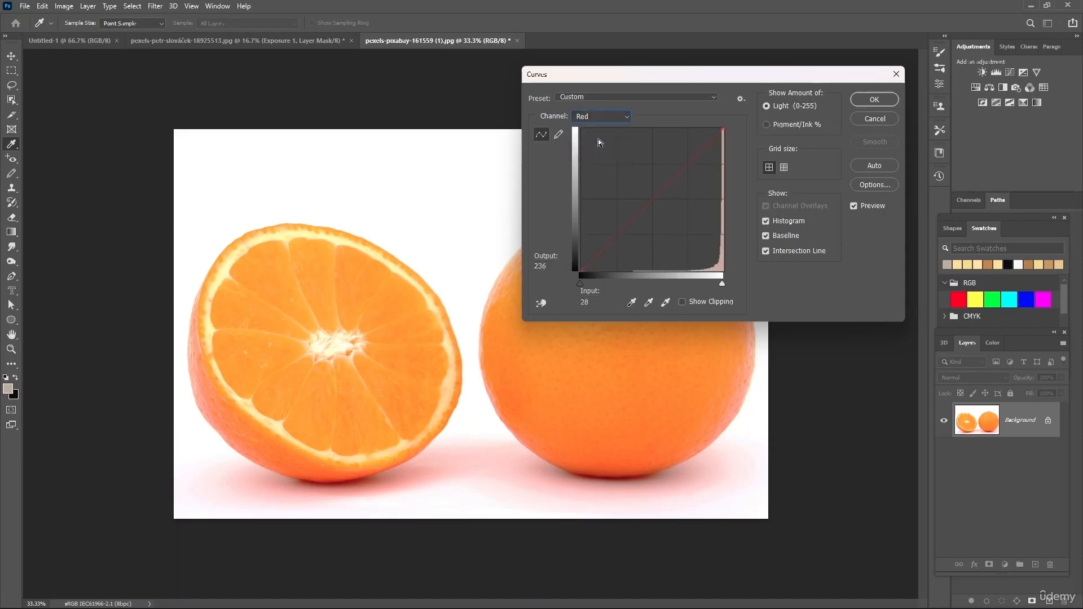
click(639, 220)
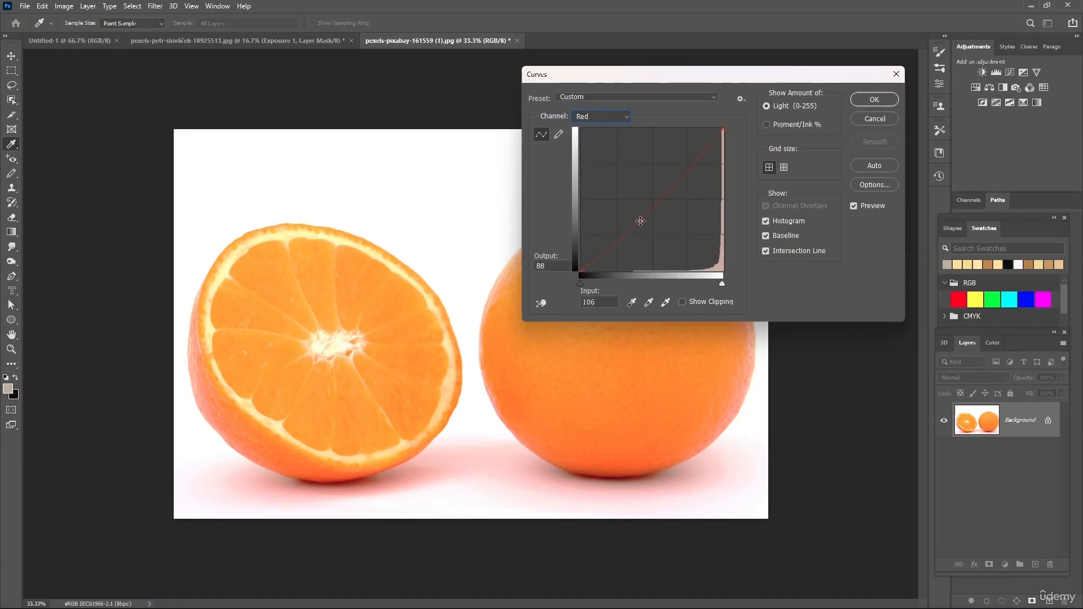
click(598, 119)
click(600, 158)
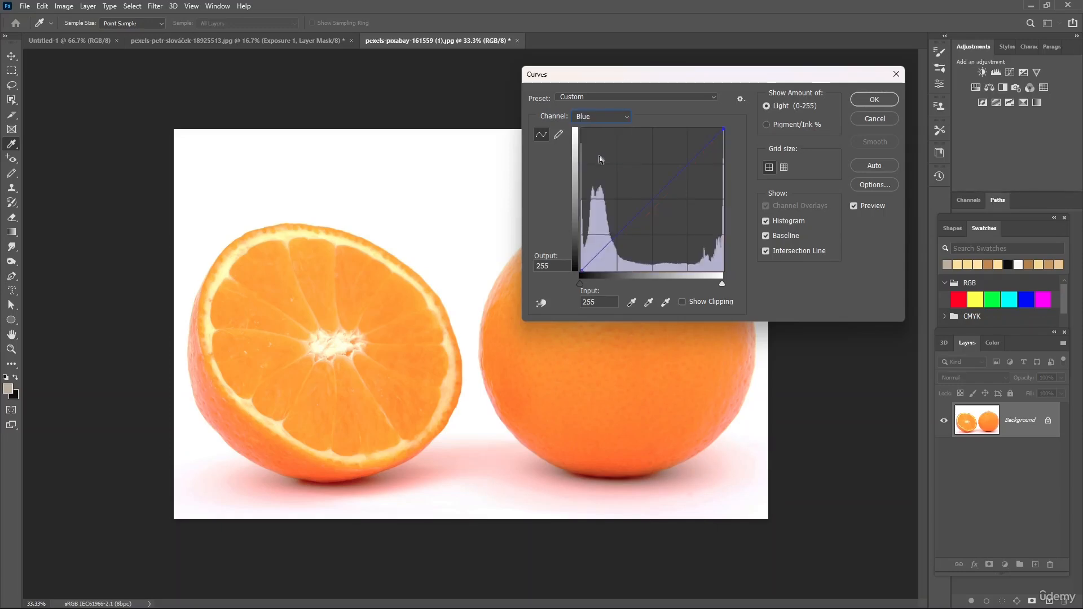
mouse_move(646, 204)
mouse_down()
mouse_move(634, 187)
mouse_move(646, 202)
mouse_up()
- Switch to the Green channel, drag a point on its curve, and undo that drag
click(596, 117)
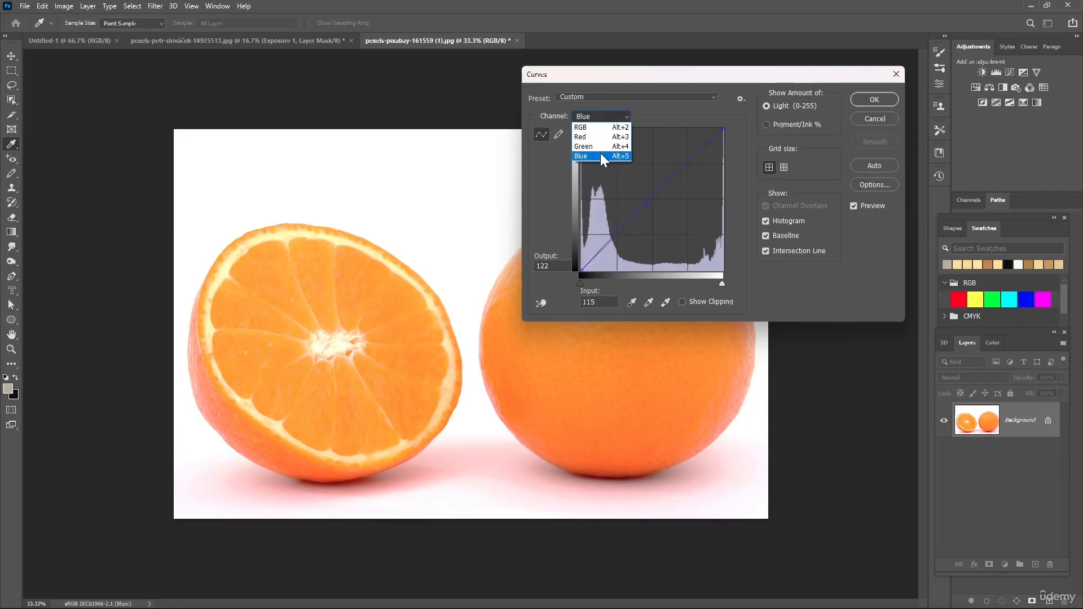
click(602, 147)
drag(660, 179, 694, 181)
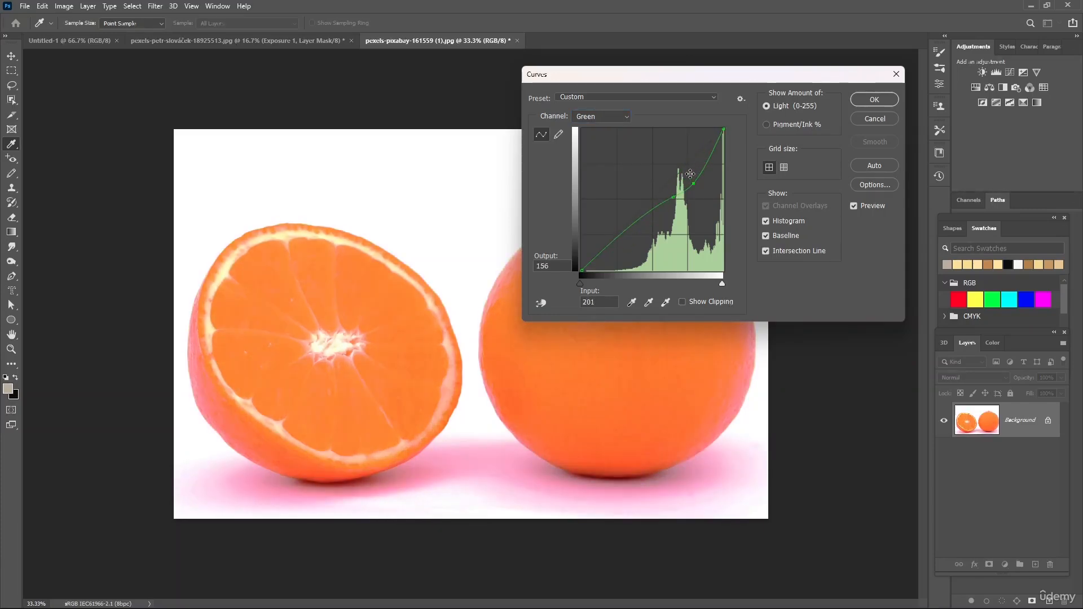
key(ctrl+z)
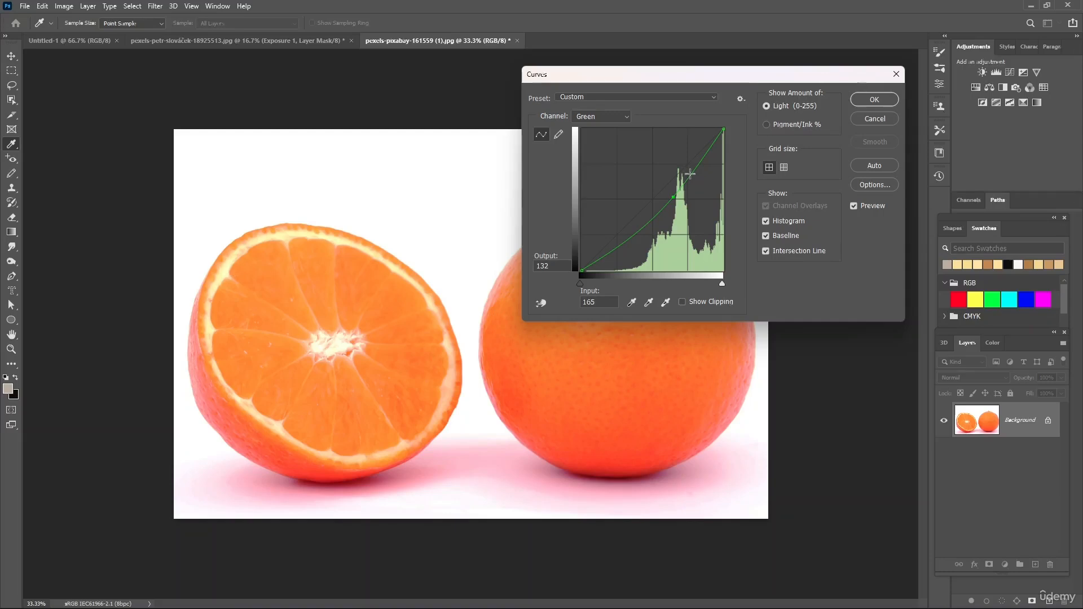
- Try the Curves presets Color Negative, Darker, Lighter and Medium Contrast in turn
click(632, 97)
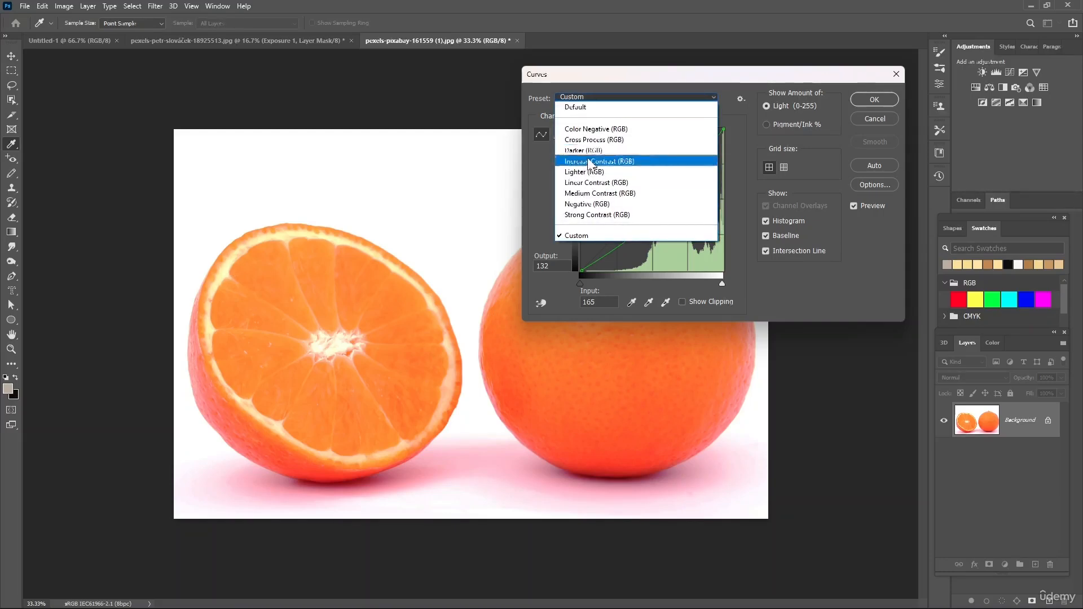
click(587, 130)
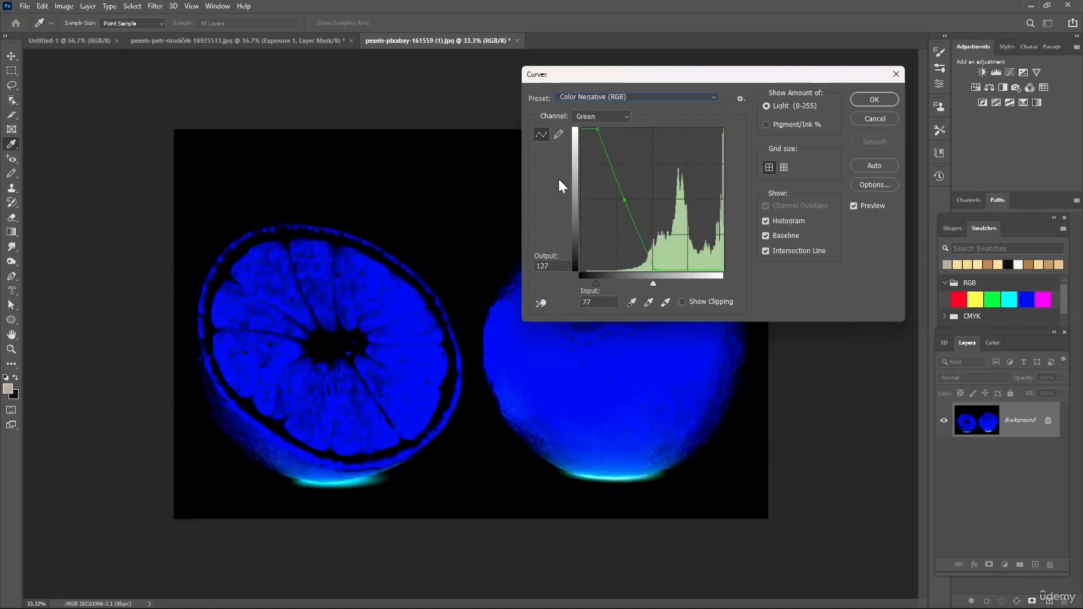
click(618, 97)
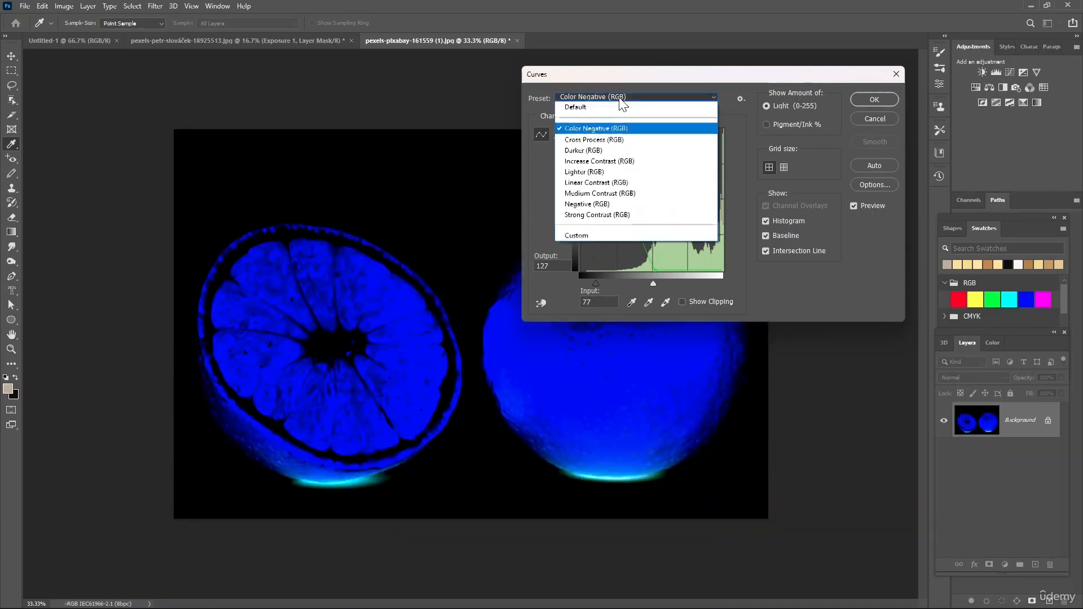
click(584, 149)
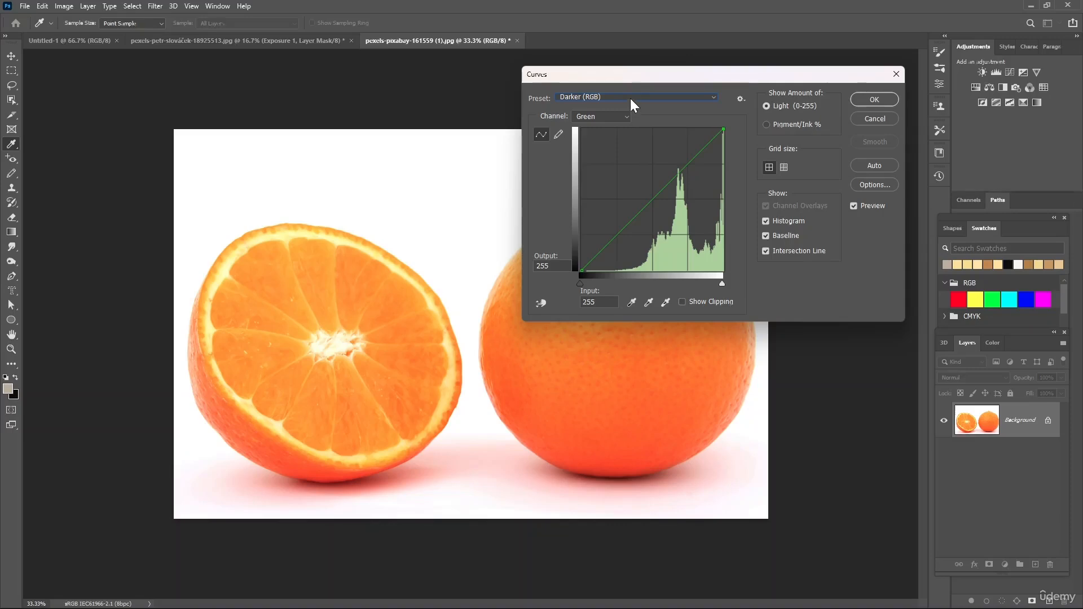
click(630, 98)
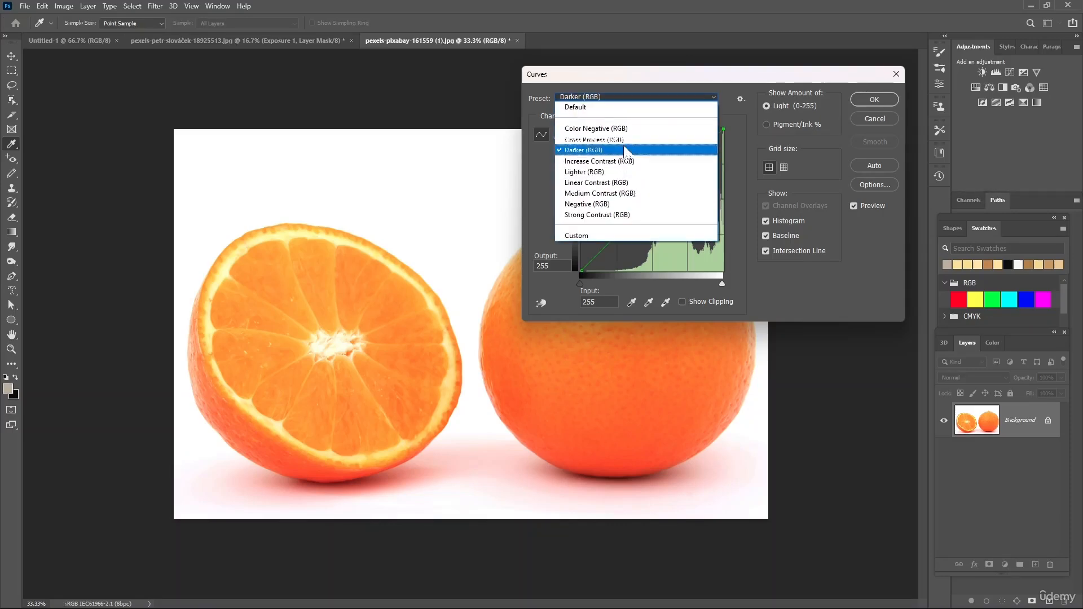
click(614, 174)
click(618, 98)
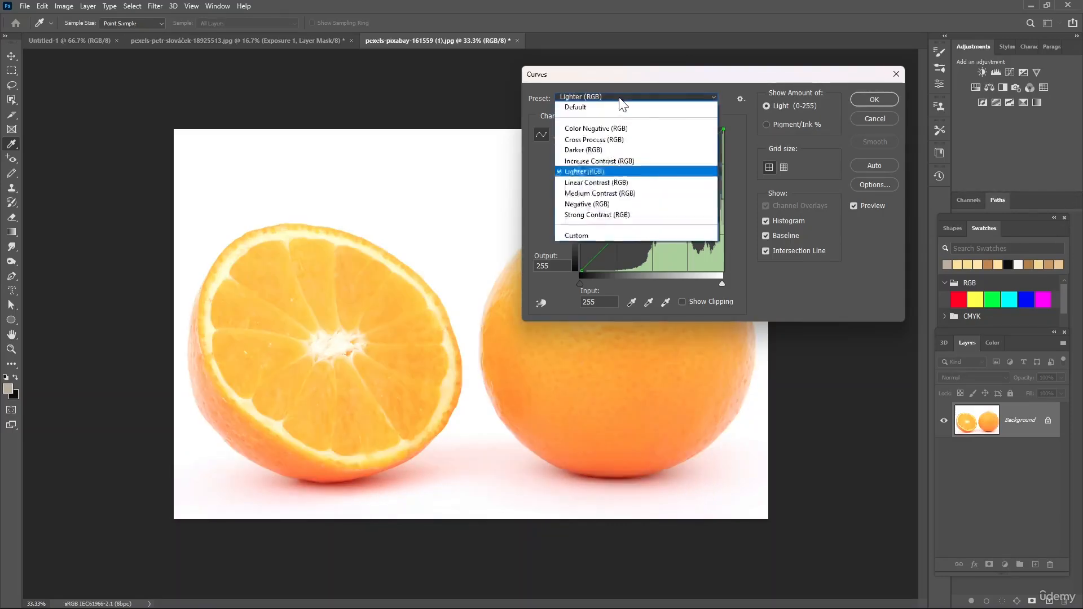
click(631, 195)
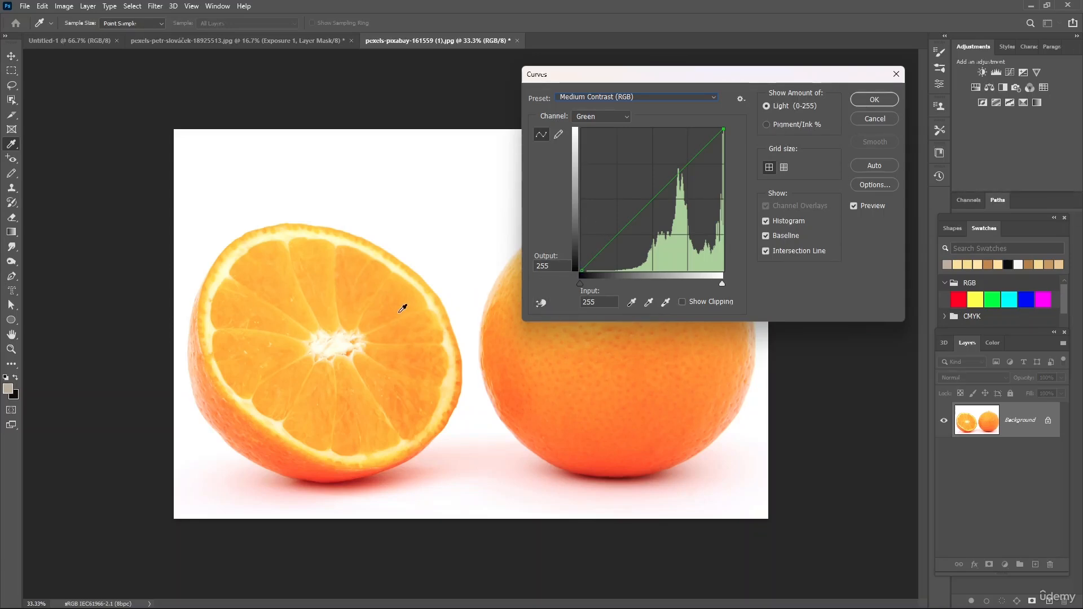
- Reset the Curves preset to Default and switch the channel back to RGB
click(388, 300)
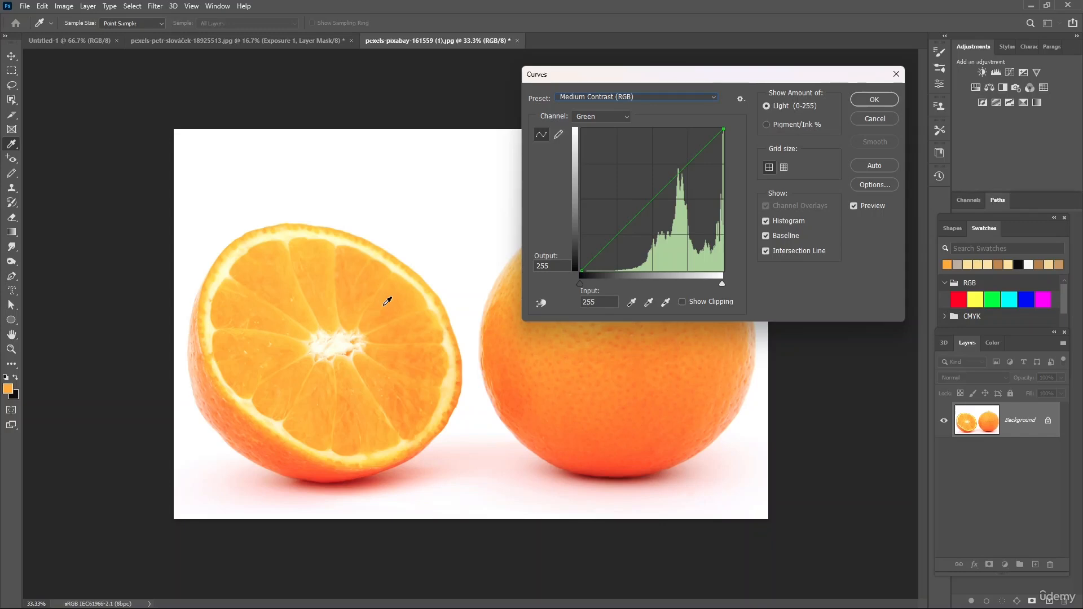
key(Up)
key(Up)
key(Up)
key(Up)
key(Up)
key(Up)
key(Up)
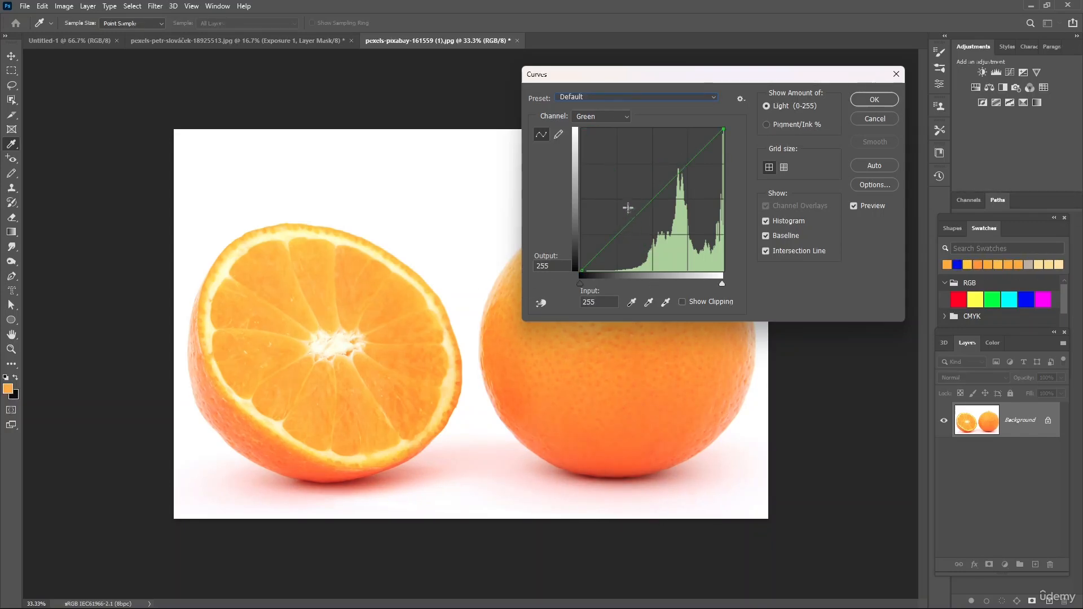
click(601, 116)
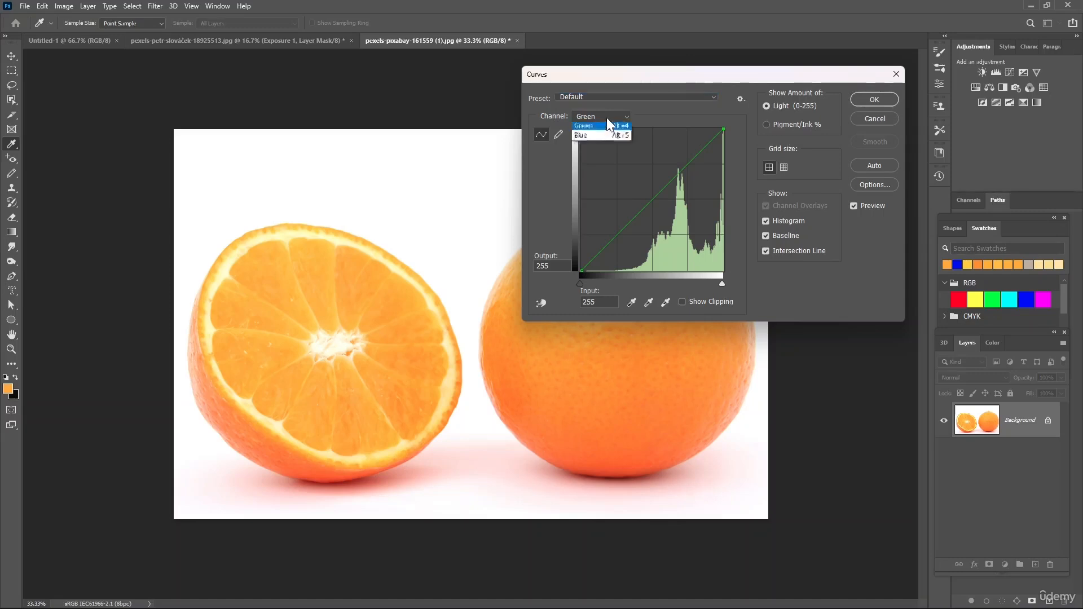
click(590, 126)
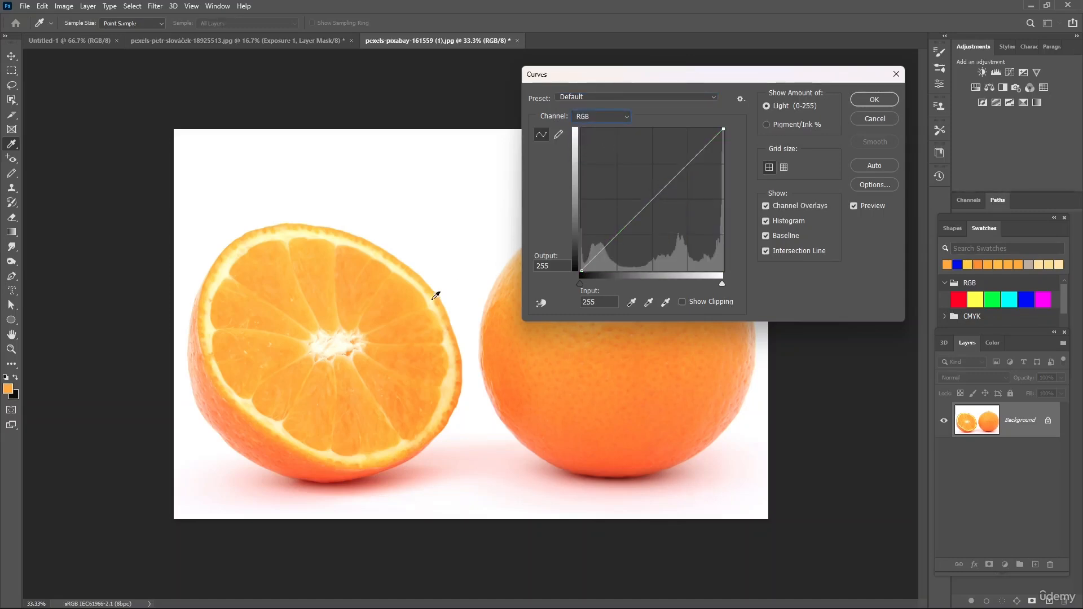
- With the on-image adjustment tool, add a point sampled from the cut orange and raise it to output 195 at input 177
click(540, 303)
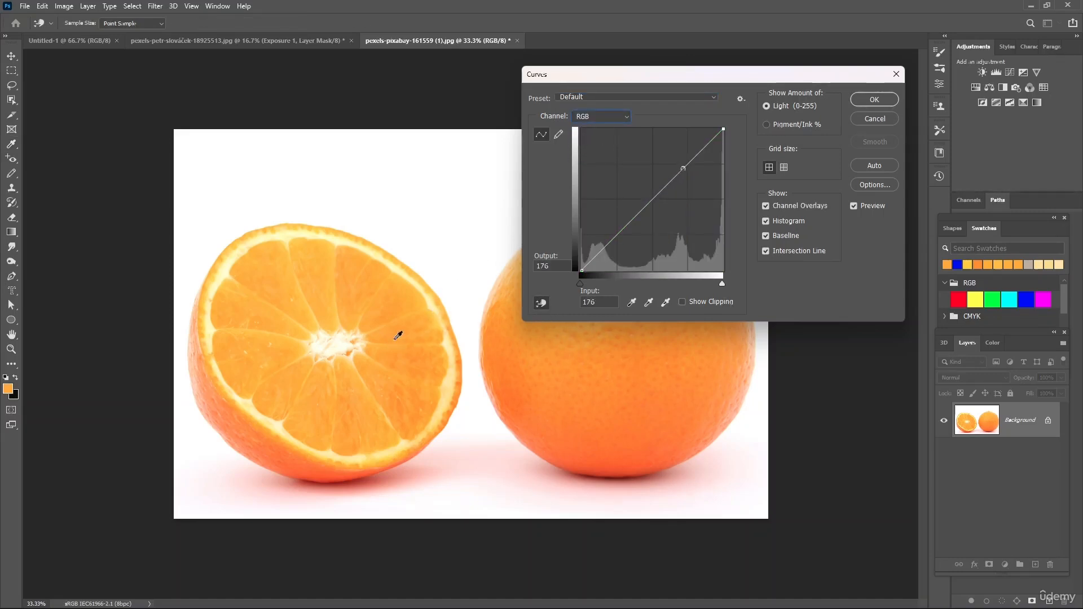
click(357, 313)
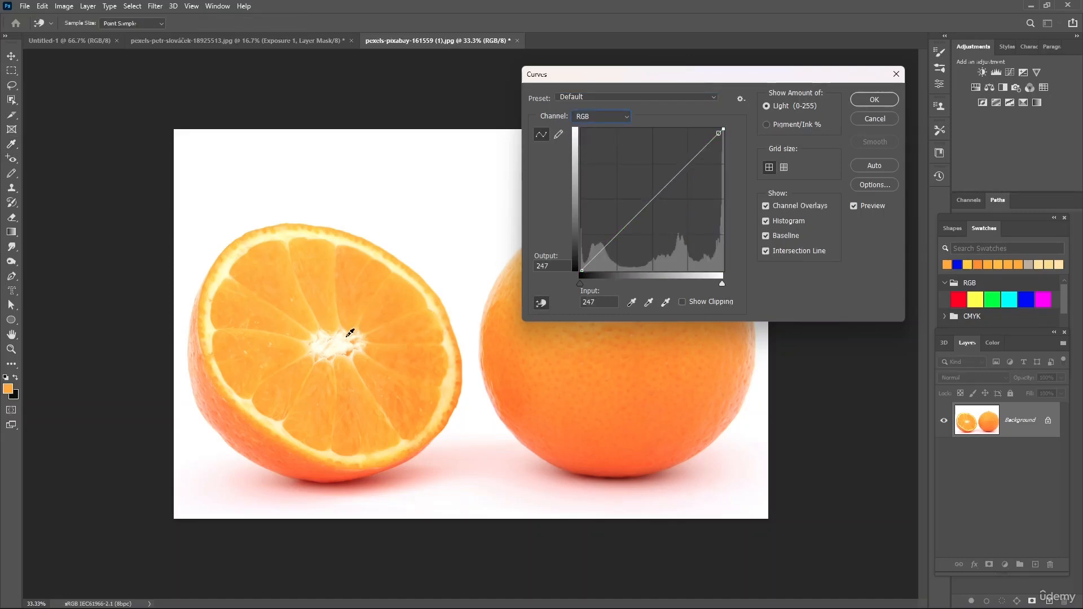
click(368, 287)
key(Up)
key(Up)
key(Up)
key(Up)
key(Up)
key(Up)
key(Up)
key(Up)
key(Up)
key(Up)
key(Up)
key(Up)
key(Up)
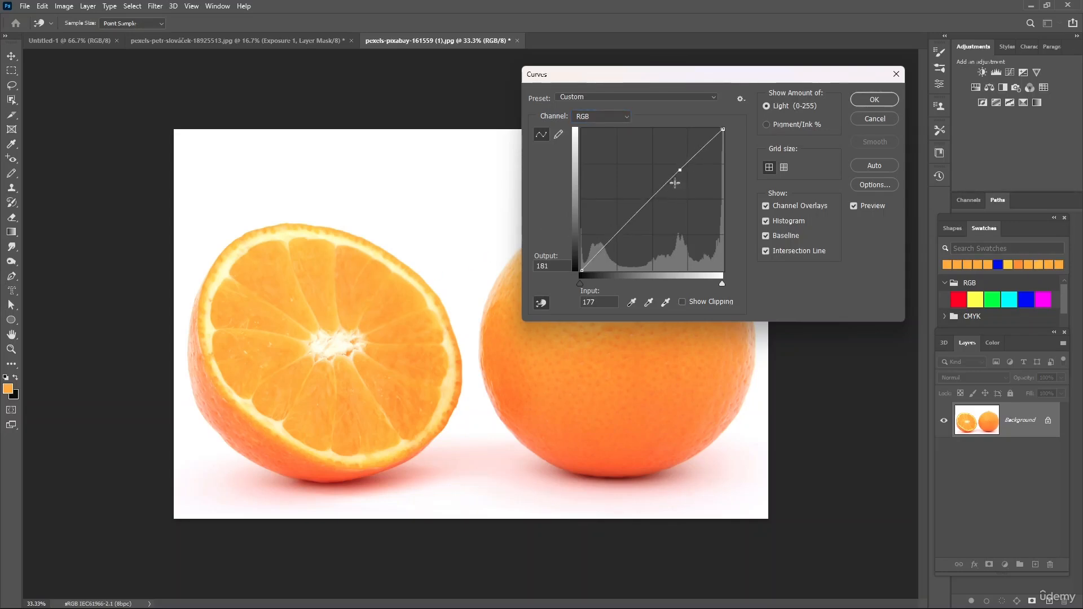
key(Up)
key(Up)
key(Up)
key(Up)
key(Up)
key(Up)
key(Up)
key(Up)
key(Up)
key(Up)
key(Up)
key(Up)
key(Up)
key(Up)
key(Up)
key(Up)
key(Up)
key(Up)
key(Up)
key(Up)
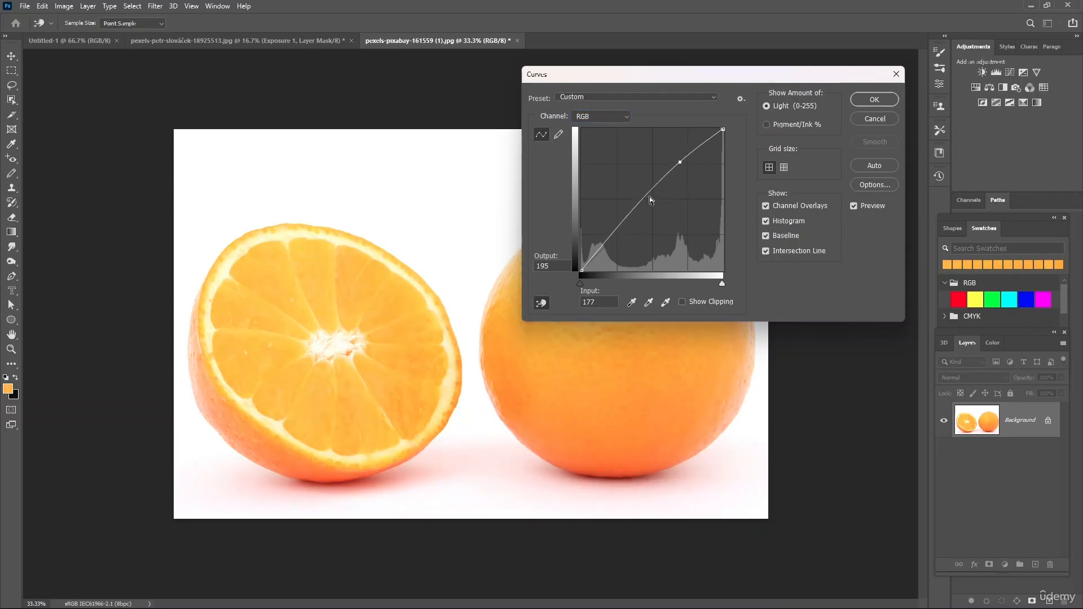
- Drag upward on the cut orange to brighten that point to about 209, then apply the Curves adjustment
drag(351, 322, 342, 307)
drag(392, 343, 392, 341)
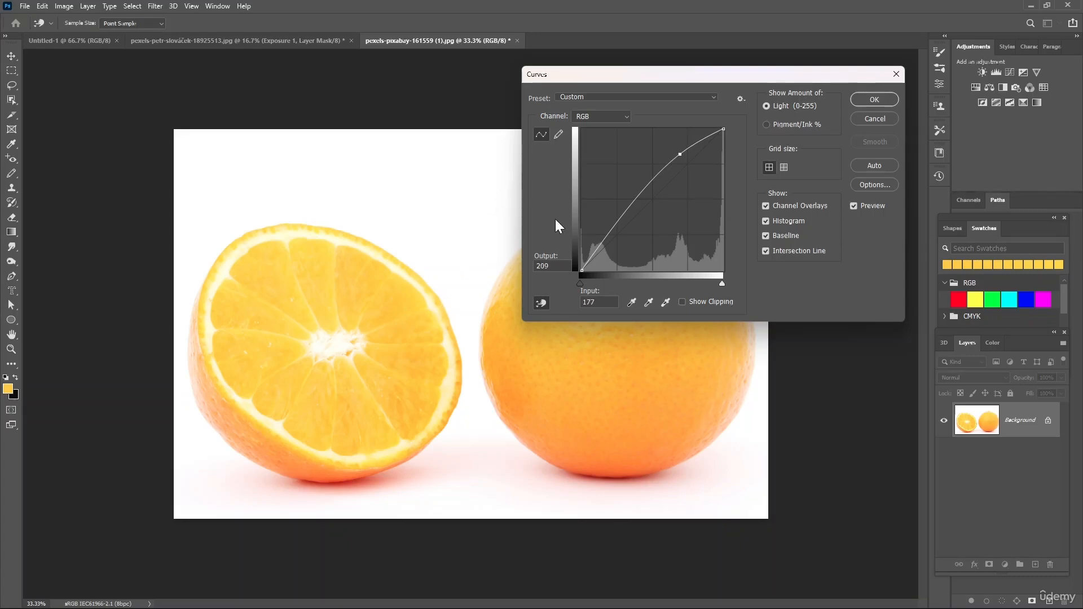
click(875, 99)
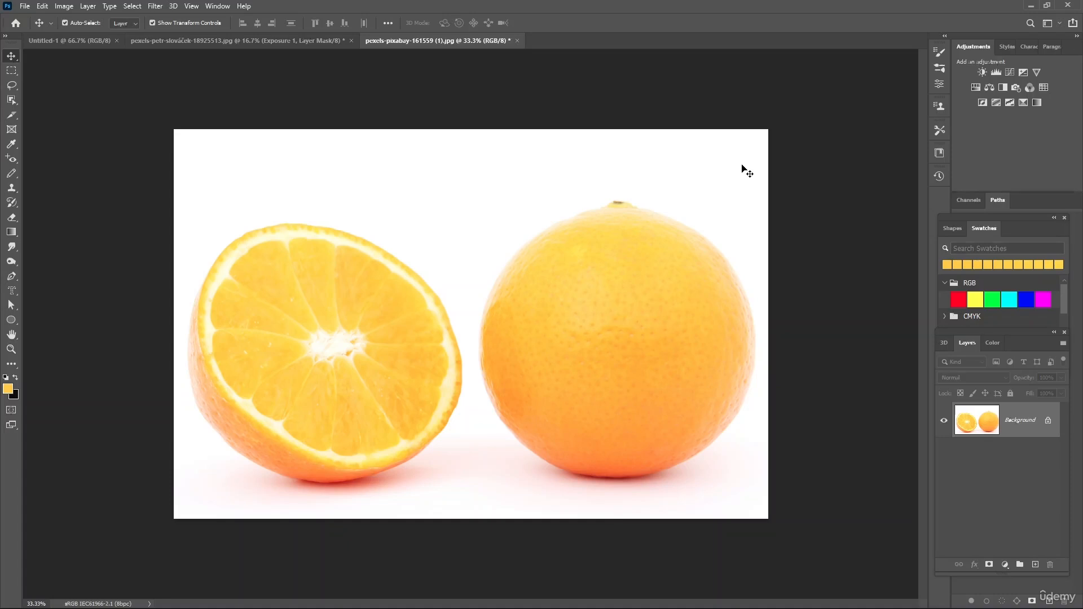